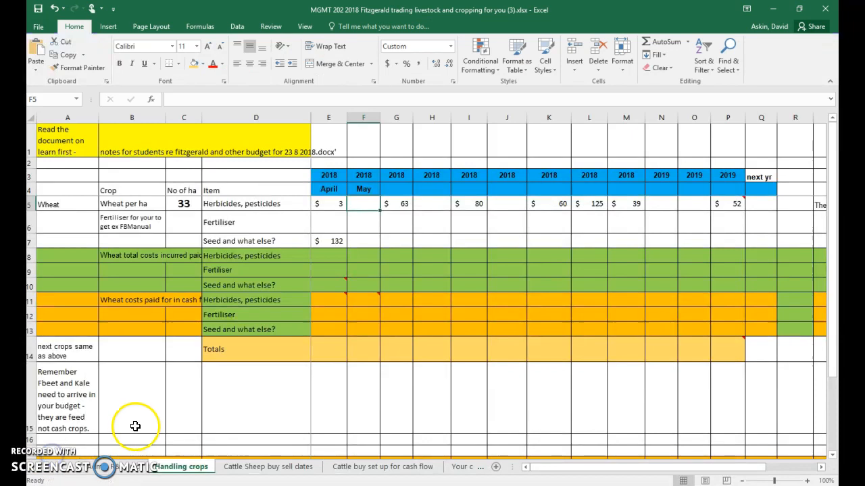
- Fill the month headings across row 4 from April through the following April in column Q, and freeze the panes at cell E5
{"action": "left_click_drag", "start_coordinate": [332, 190], "coordinate": [764, 186]}
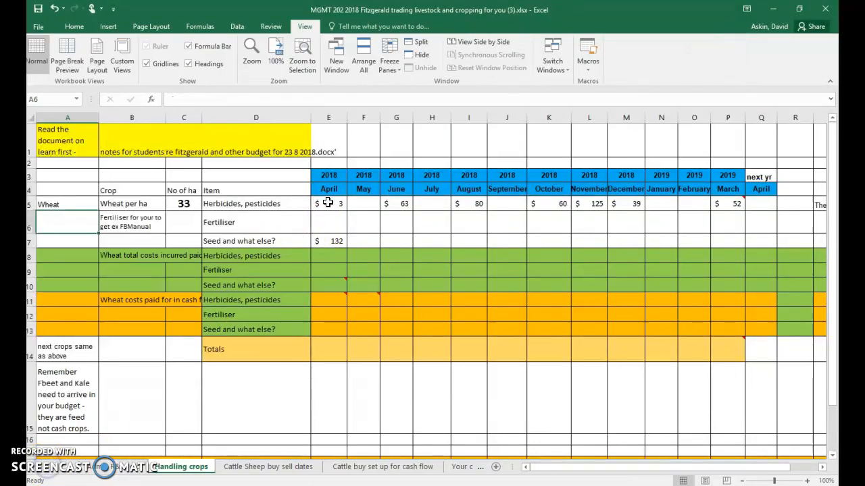
{"action": "left_click", "coordinate": [327, 203]}
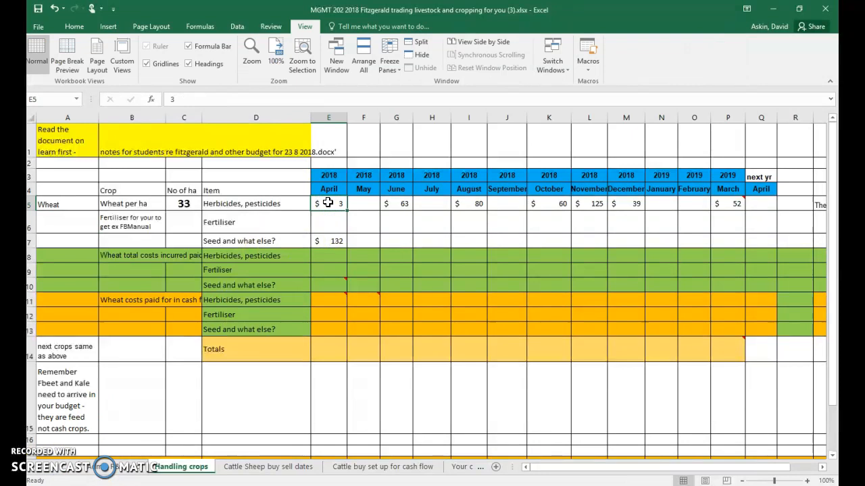
{"action": "left_click", "coordinate": [391, 46]}
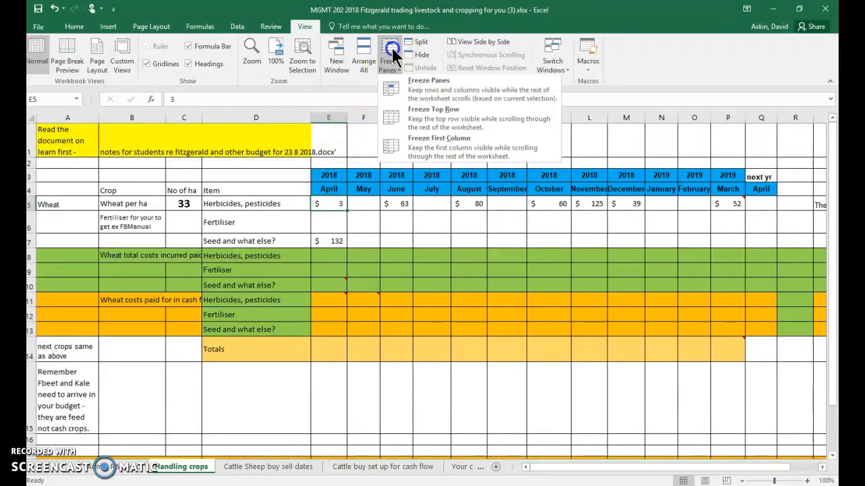
{"action": "left_click", "coordinate": [391, 86]}
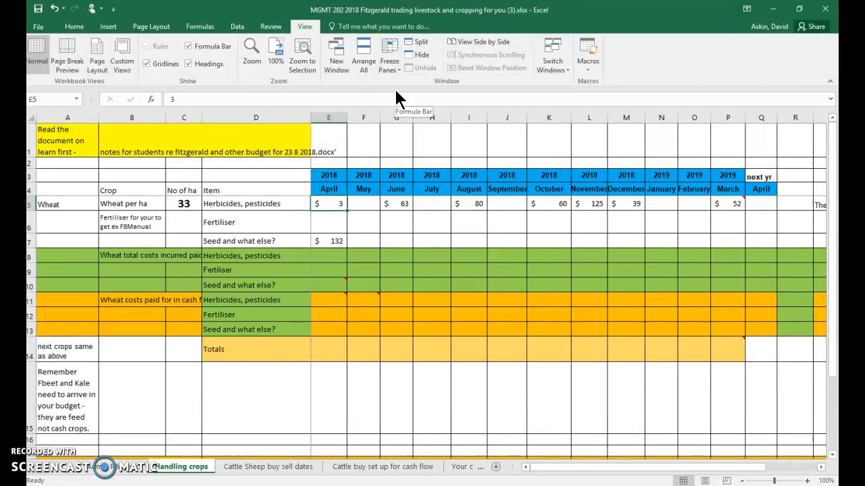
- Check the frozen panes by moving across row 5 past the month columns, back to the start and down and up the sheet
{"action": "key", "text": "Right"}
{"action": "key", "text": "Right"}
{"action": "key", "text": "Right"}
{"action": "key", "text": "Right"}
{"action": "key", "text": "Right"}
{"action": "key", "text": "Right"}
{"action": "key", "text": "Right"}
{"action": "key", "text": "Right"}
{"action": "key", "text": "Right"}
{"action": "key", "text": "Right"}
{"action": "key", "text": "Right"}
{"action": "key", "text": "Right"}
{"action": "key", "text": "Right"}
{"action": "key", "text": "Right"}
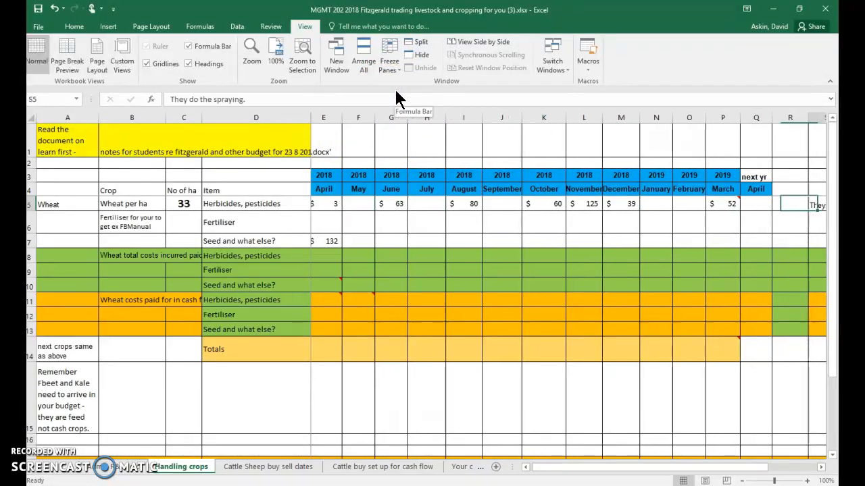
{"action": "key", "text": "Right"}
{"action": "key", "text": "Right"}
{"action": "key", "text": "Right"}
{"action": "key", "text": "Right"}
{"action": "key", "text": "Right"}
{"action": "key", "text": "Right"}
{"action": "key", "text": "Right"}
{"action": "key", "text": "Right"}
{"action": "key", "text": "Right"}
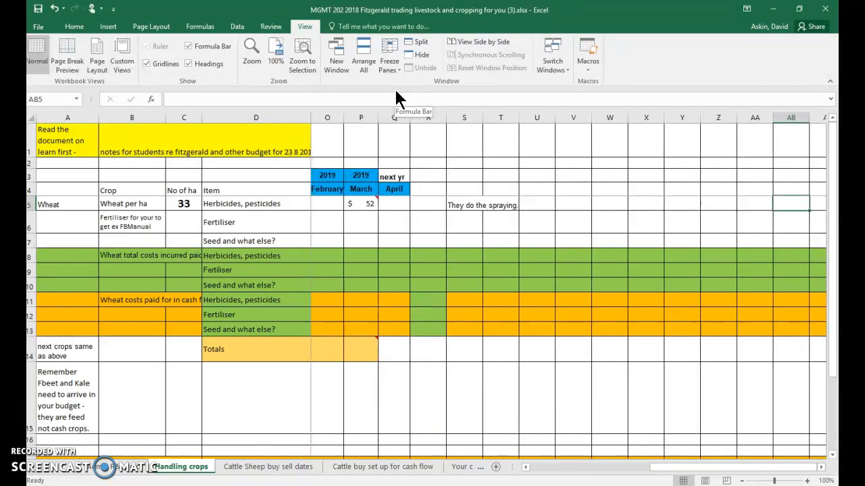
{"action": "key", "text": "Left"}
{"action": "key", "text": "Left"}
{"action": "key", "text": "Left"}
{"action": "key", "text": "Left"}
{"action": "key", "text": "Left"}
{"action": "key", "text": "Left"}
{"action": "key", "text": "Left"}
{"action": "key", "text": "Left"}
{"action": "key", "text": "Left"}
{"action": "key", "text": "Left"}
{"action": "key", "text": "Left"}
{"action": "key", "text": "Left"}
{"action": "key", "text": "Left"}
{"action": "key", "text": "Left"}
{"action": "key", "text": "Left"}
{"action": "key", "text": "Left"}
{"action": "key", "text": "Left"}
{"action": "key", "text": "Left"}
{"action": "key", "text": "Left"}
{"action": "key", "text": "Left"}
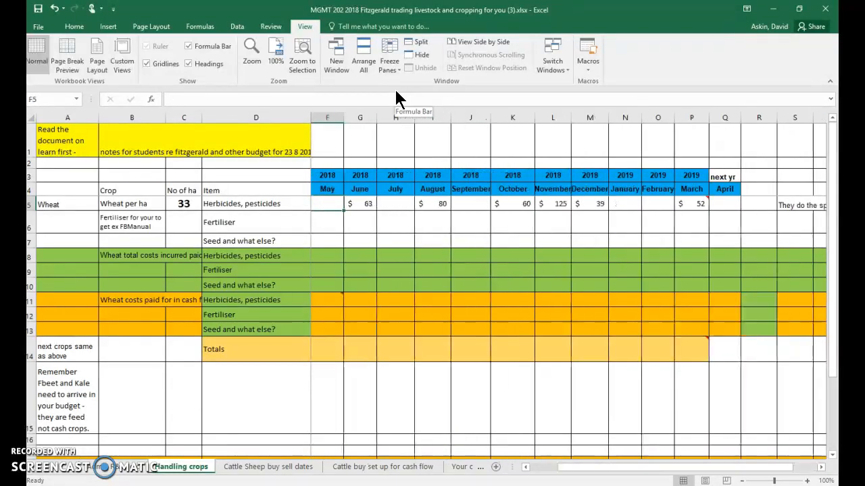
{"action": "key", "text": "Home"}
{"action": "key", "text": "Down"}
{"action": "key", "text": "Down"}
{"action": "key", "text": "Down"}
{"action": "key", "text": "Down"}
{"action": "key", "text": "Down"}
{"action": "key", "text": "Down"}
{"action": "key", "text": "Down"}
{"action": "key", "text": "Down"}
{"action": "key", "text": "Down"}
{"action": "key", "text": "Down"}
{"action": "key", "text": "Down"}
{"action": "key", "text": "Down"}
{"action": "key", "text": "Down"}
{"action": "key", "text": "Down"}
{"action": "key", "text": "Down"}
{"action": "key", "text": "Down"}
{"action": "key", "text": "Down"}
{"action": "key", "text": "Down"}
{"action": "key", "text": "Down"}
{"action": "key", "text": "Down"}
{"action": "key", "text": "Down"}
{"action": "key", "text": "Down"}
{"action": "key", "text": "Down"}
{"action": "key", "text": "Down"}
{"action": "key", "text": "Down"}
{"action": "key", "text": "Down"}
{"action": "key", "text": "Down"}
{"action": "key", "text": "Down"}
{"action": "key", "text": "Down"}
{"action": "key", "text": "Down"}
{"action": "key", "text": "Up"}
{"action": "key", "text": "Up"}
{"action": "key", "text": "Up"}
{"action": "key", "text": "Up"}
{"action": "key", "text": "Up"}
{"action": "key", "text": "Up"}
{"action": "key", "text": "Up"}
{"action": "key", "text": "Up"}
{"action": "key", "text": "Up"}
{"action": "key", "text": "Up"}
{"action": "key", "text": "Up"}
{"action": "key", "text": "Up"}
{"action": "key", "text": "Up"}
{"action": "key", "text": "Up"}
{"action": "key", "text": "Up"}
{"action": "key", "text": "Up"}
{"action": "key", "text": "Up"}
{"action": "key", "text": "Up"}
{"action": "key", "text": "Up"}
{"action": "key", "text": "Up"}
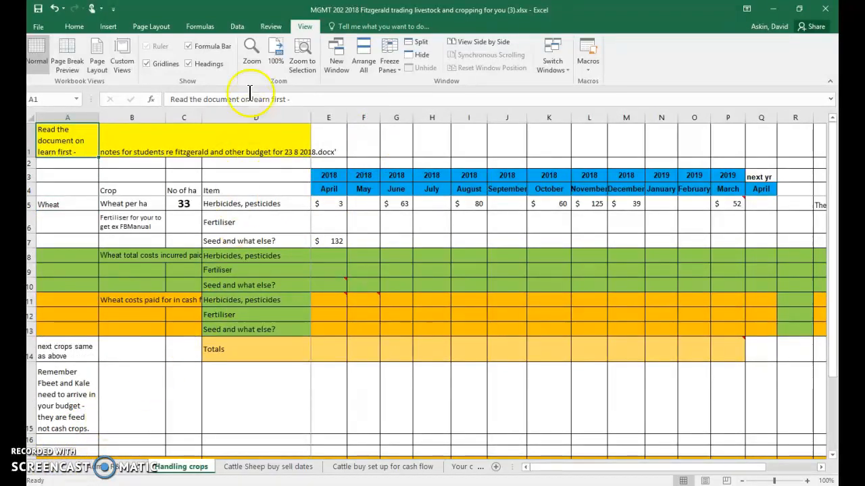
- Display all cell comments on the Handling crops sheet and hide them again
{"action": "left_click", "coordinate": [271, 29]}
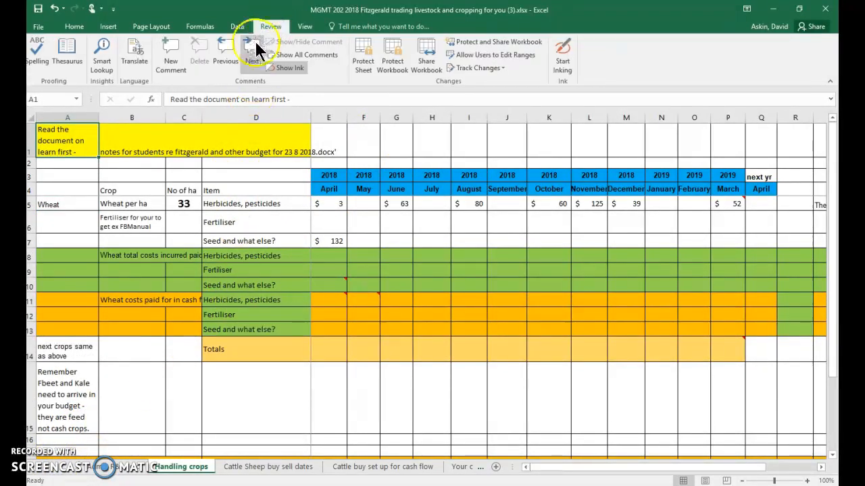
{"action": "left_click", "coordinate": [280, 58]}
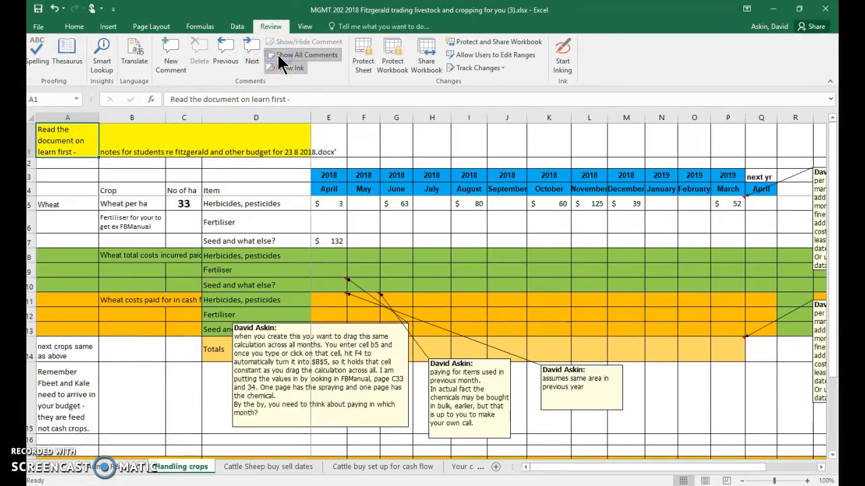
{"action": "left_click", "coordinate": [280, 58]}
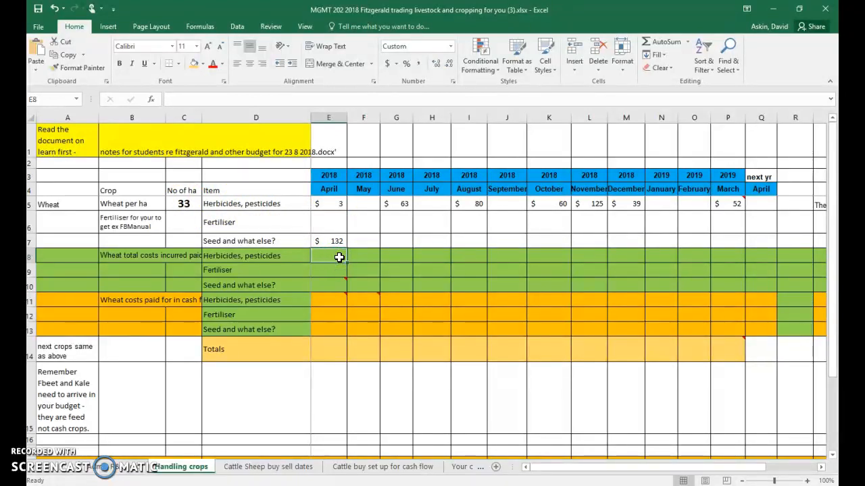
- Enter the formula =($C$5*E5)*(106/100) in E8 for wheat's total April herbicide and pesticide cost
{"action": "type", "text": "=("}
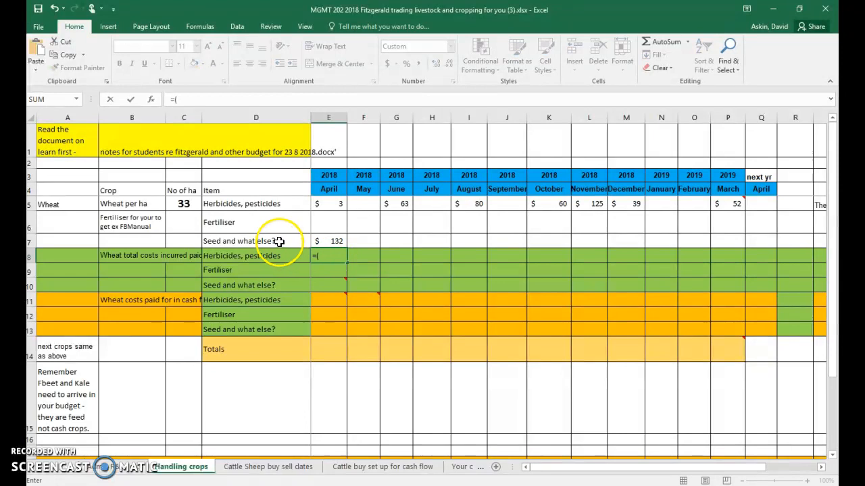
{"action": "left_click", "coordinate": [185, 203]}
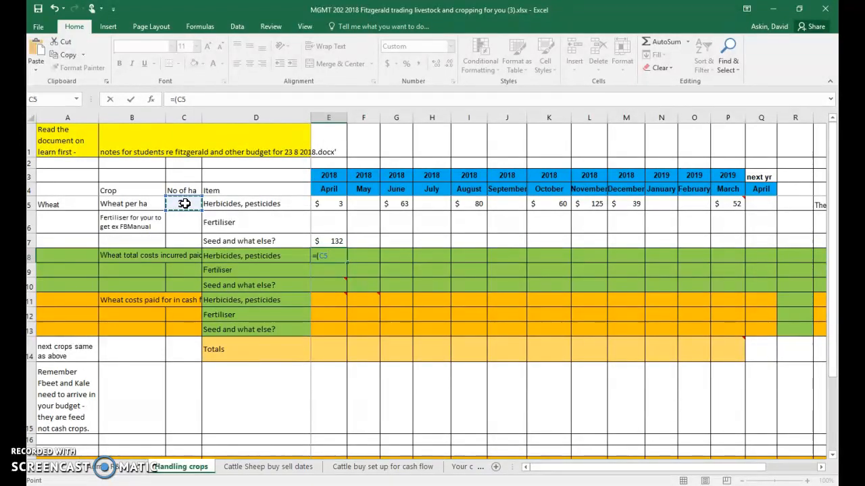
{"action": "key", "text": "F4"}
{"action": "type", "text": "*"}
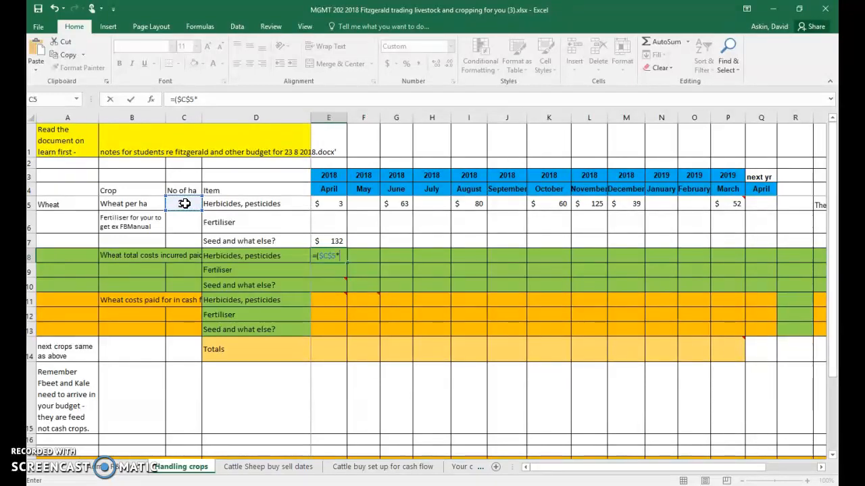
{"action": "left_click", "coordinate": [328, 204]}
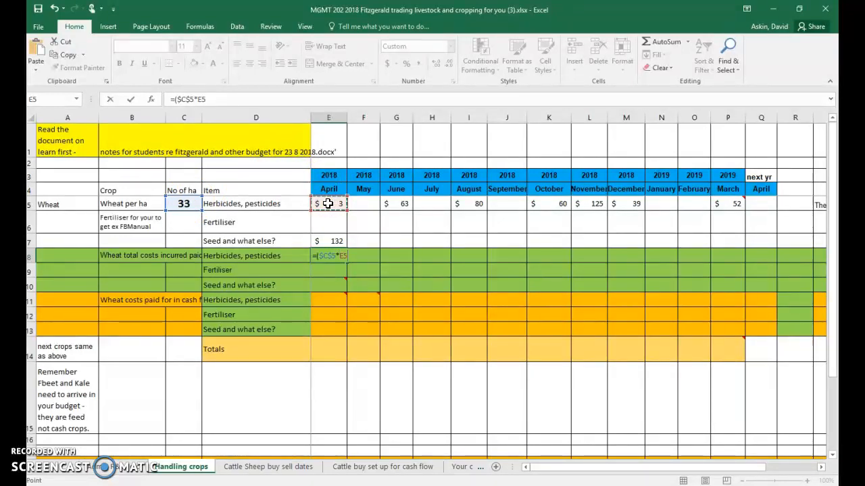
{"action": "type", "text": ")"}
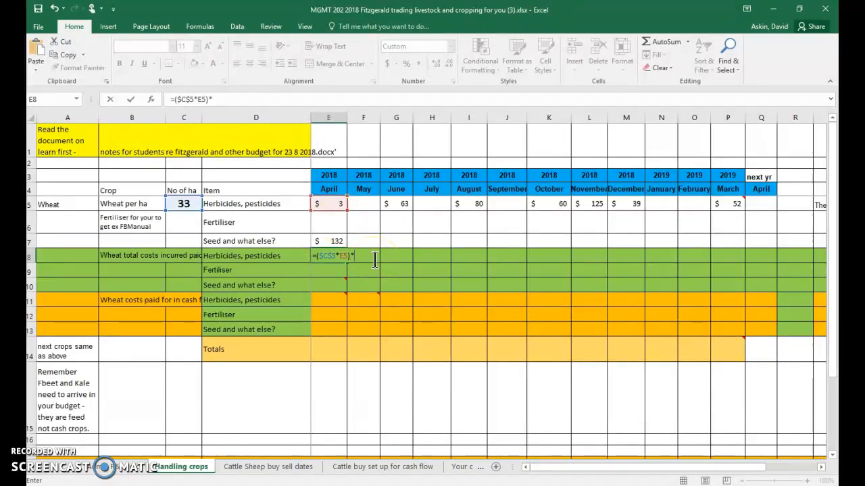
{"action": "type", "text": "*(106."}
{"action": "type", "text": "100"}
{"action": "left_click", "coordinate": [422, 295]}
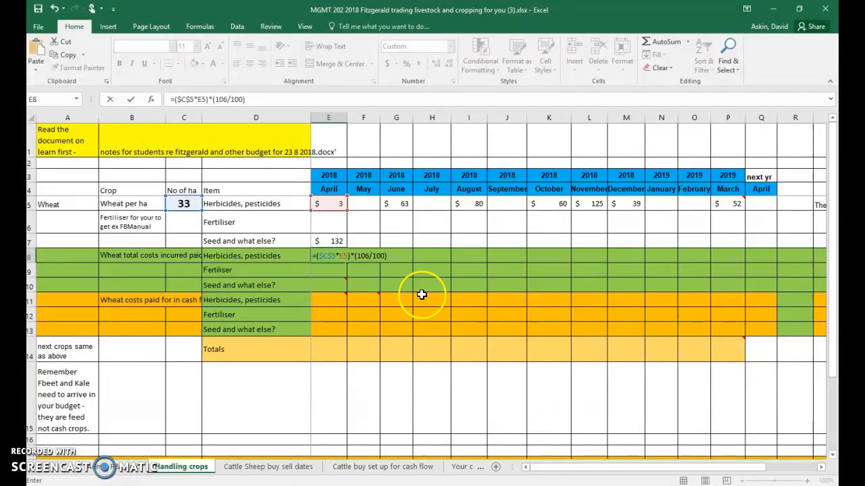
{"action": "key", "text": "Return"}
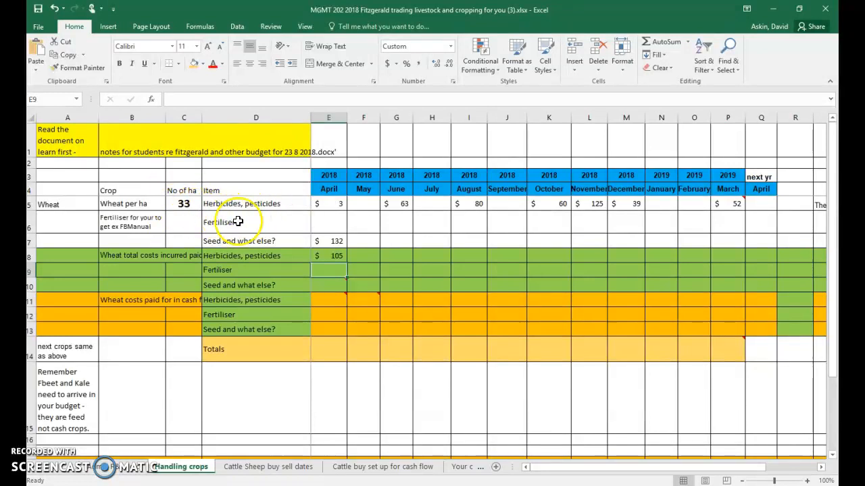
- Copy the E8 formula down to E10 and across all months to column Q, filling the green total cost rows
{"action": "left_click", "coordinate": [335, 256]}
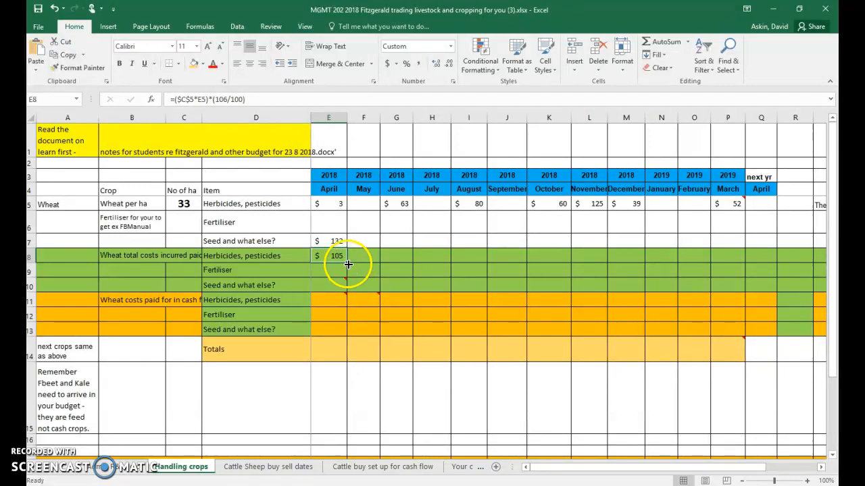
{"action": "left_click_drag", "start_coordinate": [346, 263], "coordinate": [350, 290]}
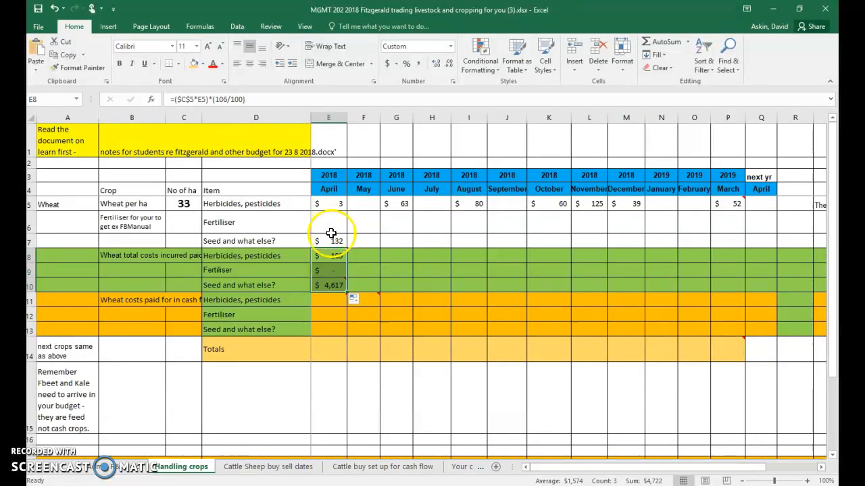
{"action": "left_click", "coordinate": [323, 287]}
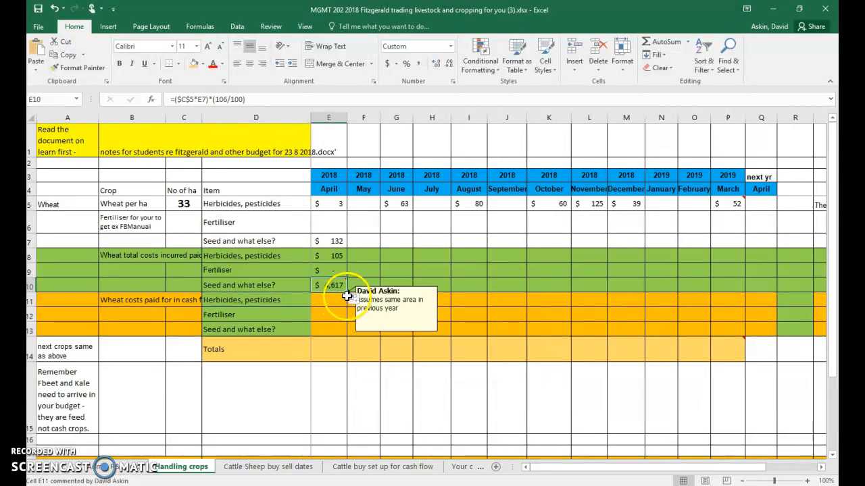
{"action": "mouse_move", "coordinate": [348, 292]}
{"action": "left_mouse_down"}
{"action": "mouse_move", "coordinate": [412, 281]}
{"action": "mouse_move", "coordinate": [465, 284]}
{"action": "mouse_move", "coordinate": [337, 286]}
{"action": "left_mouse_up"}
{"action": "left_click_drag", "start_coordinate": [336, 256], "coordinate": [764, 269]}
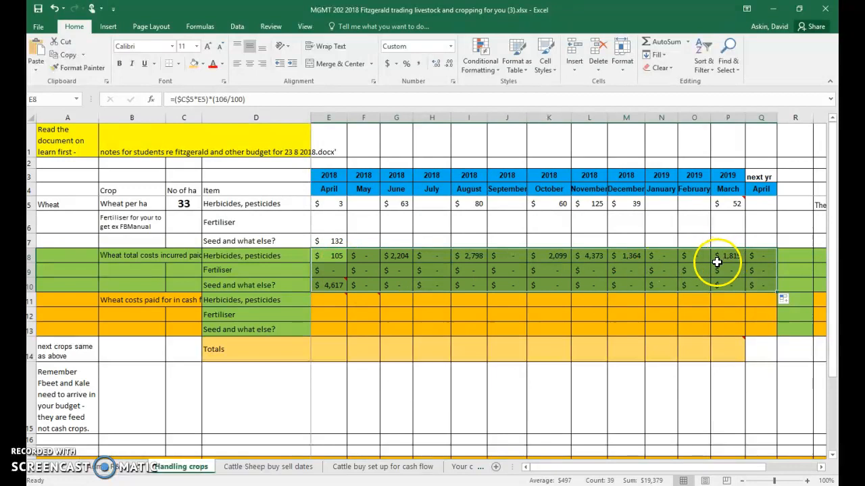
- Inspect the copied formulas in G8, K8 and J10 for the fixed hectares reference
{"action": "left_click", "coordinate": [400, 260]}
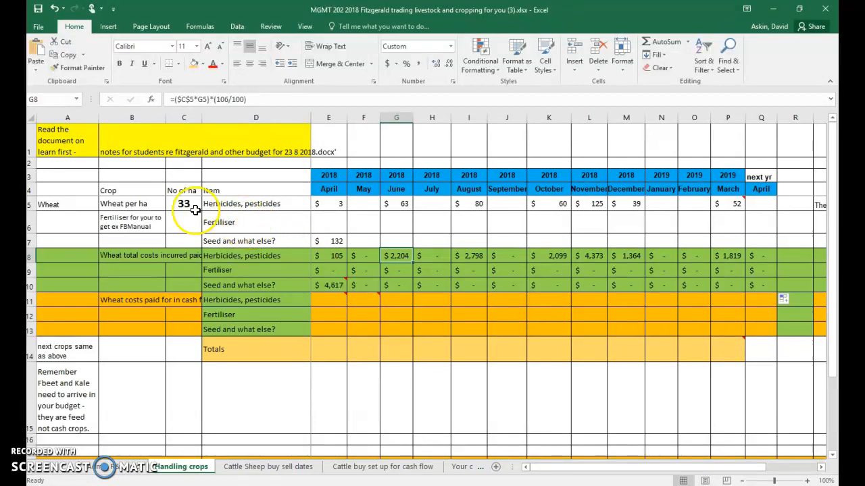
{"action": "left_click", "coordinate": [544, 257]}
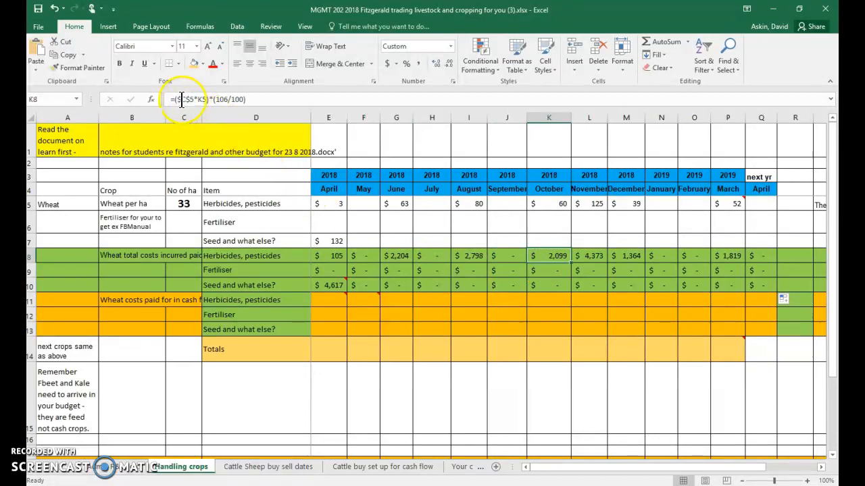
{"action": "left_click", "coordinate": [498, 285]}
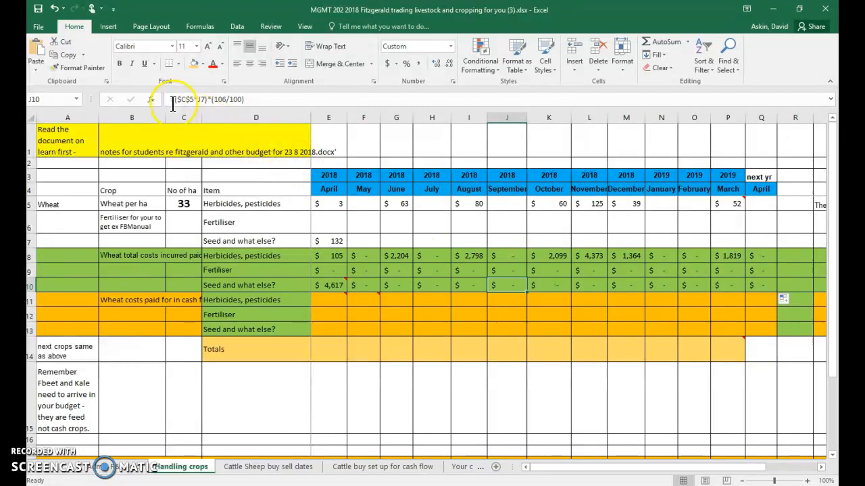
- Set the wheat hectares in C5 to 1 and compare the April total costs with the per-hectare costs
{"action": "left_click", "coordinate": [184, 204]}
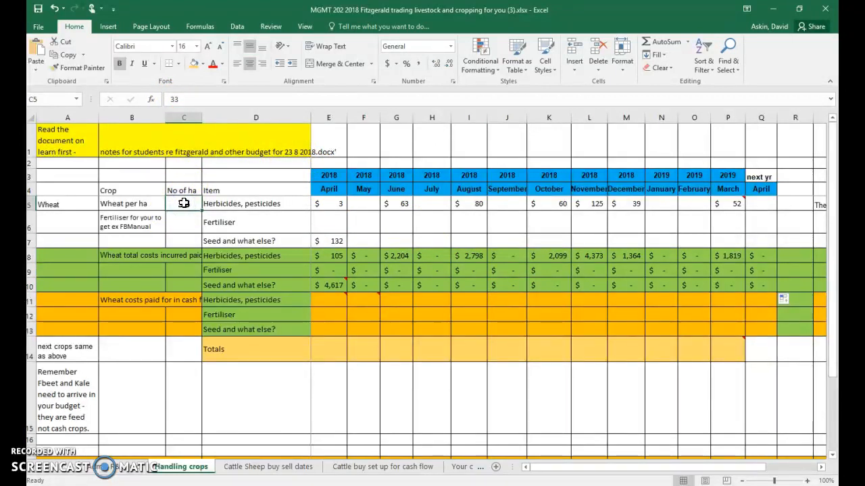
{"action": "type", "text": "1"}
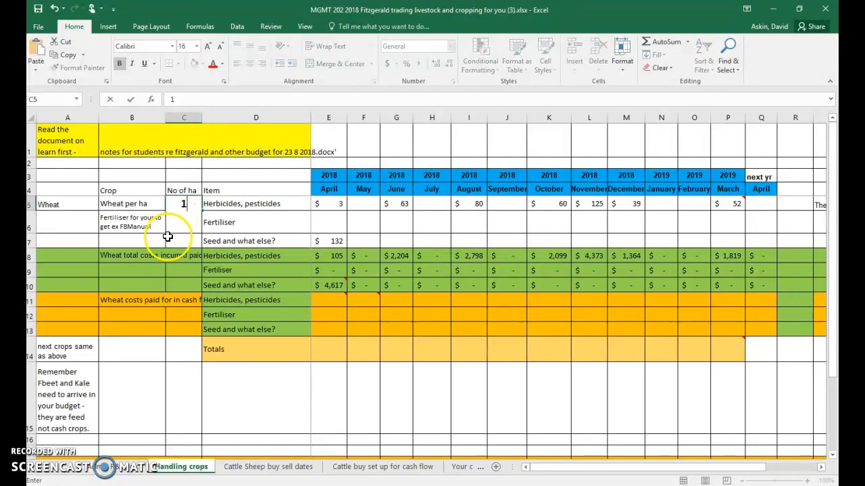
{"action": "left_click", "coordinate": [266, 269]}
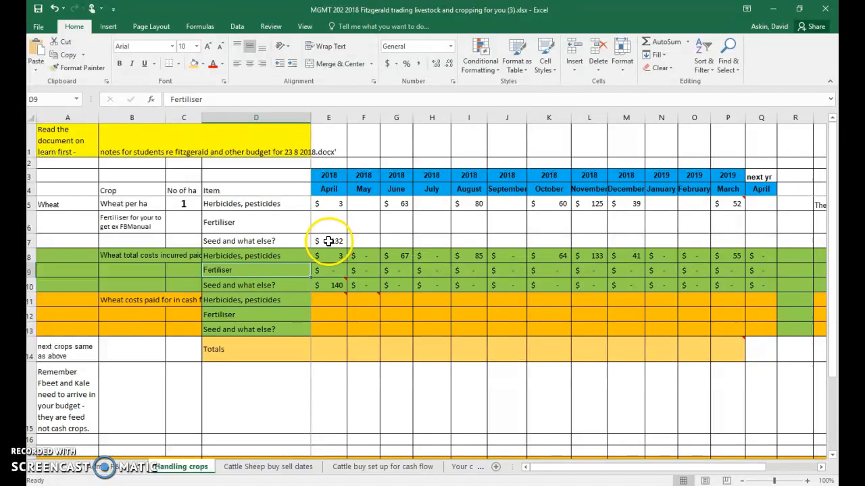
{"action": "mouse_move", "coordinate": [327, 285]}
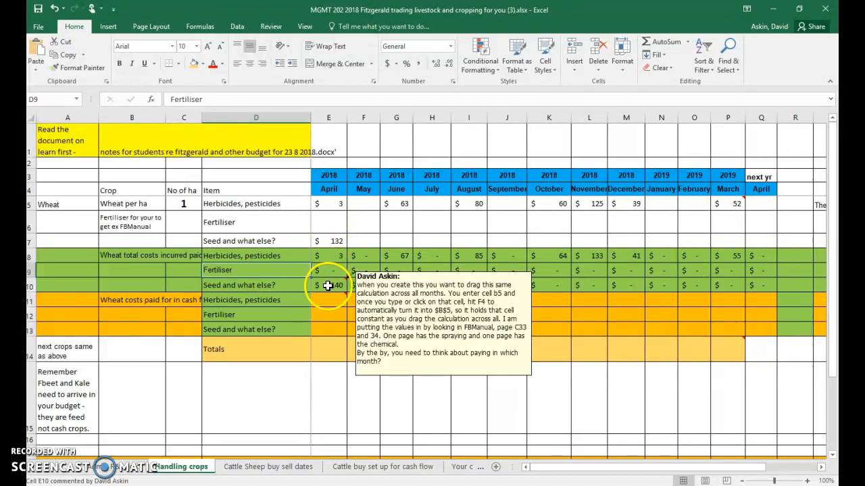
- Test the fertiliser formula by entering 100 as the April fertiliser cost in E6, and clear that cell again
{"action": "left_click", "coordinate": [322, 222]}
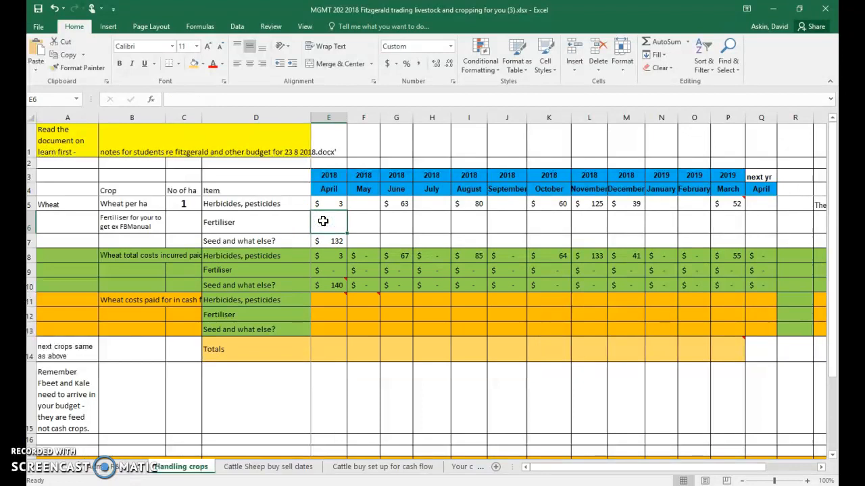
{"action": "type", "text": "100"}
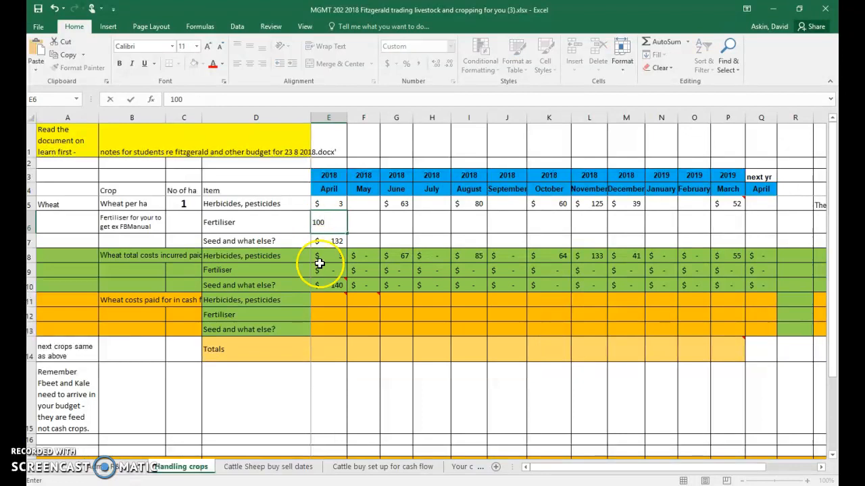
{"action": "left_click", "coordinate": [350, 350]}
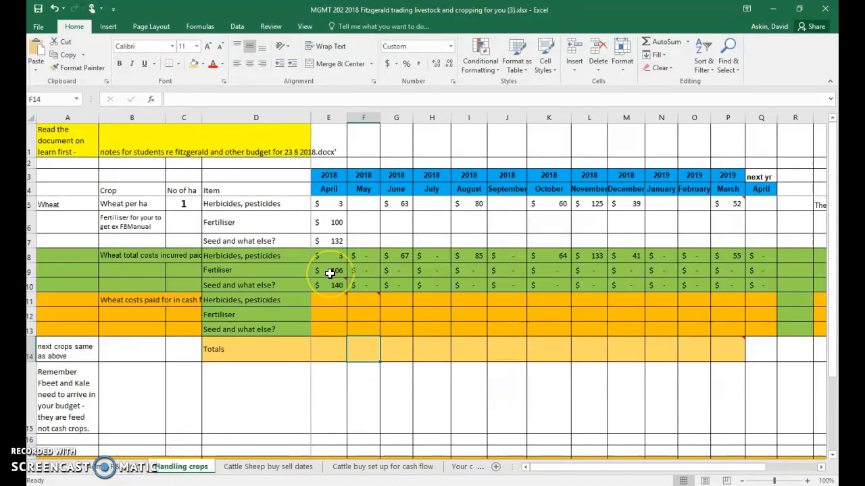
{"action": "left_click", "coordinate": [320, 223]}
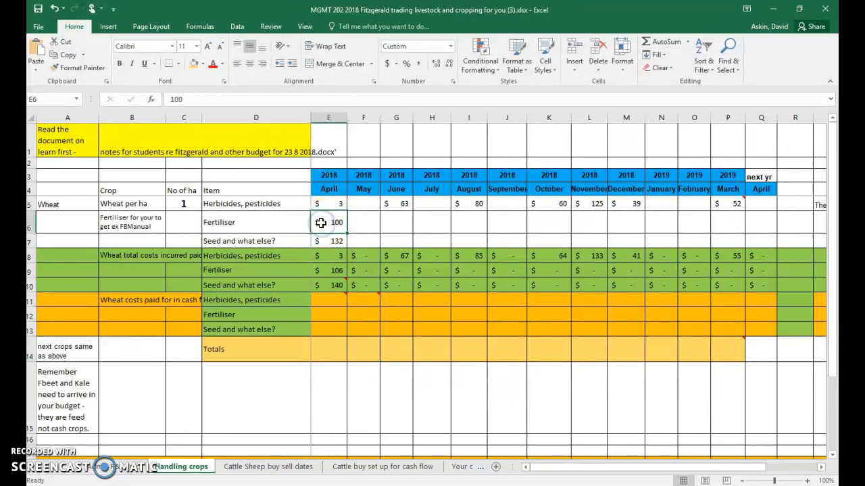
- Set the number of wheat hectares in C5 to 33
{"action": "left_click", "coordinate": [184, 203]}
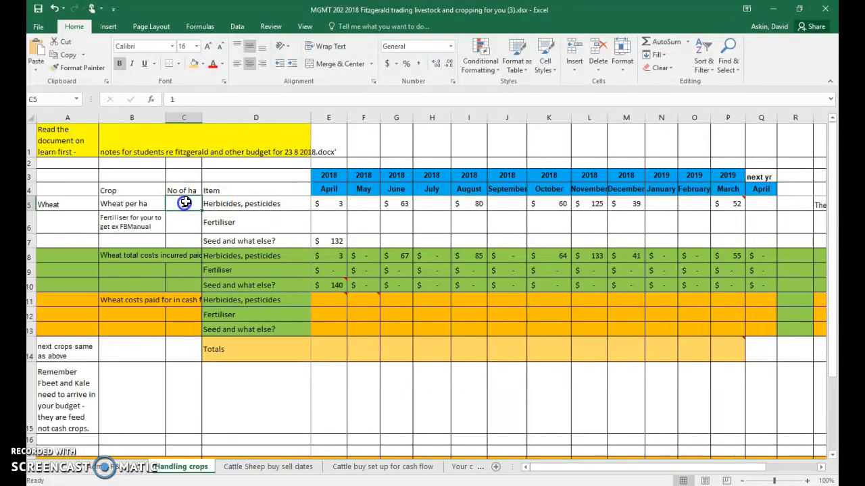
{"action": "type", "text": "33"}
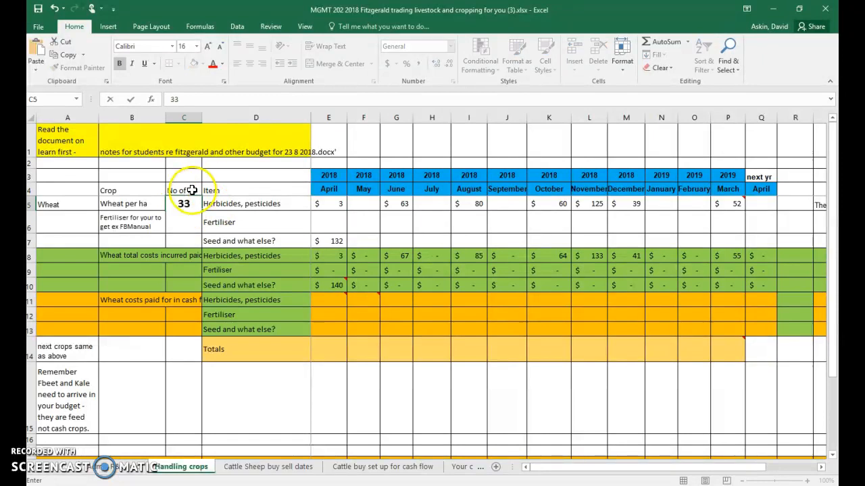
{"action": "left_click", "coordinate": [250, 228]}
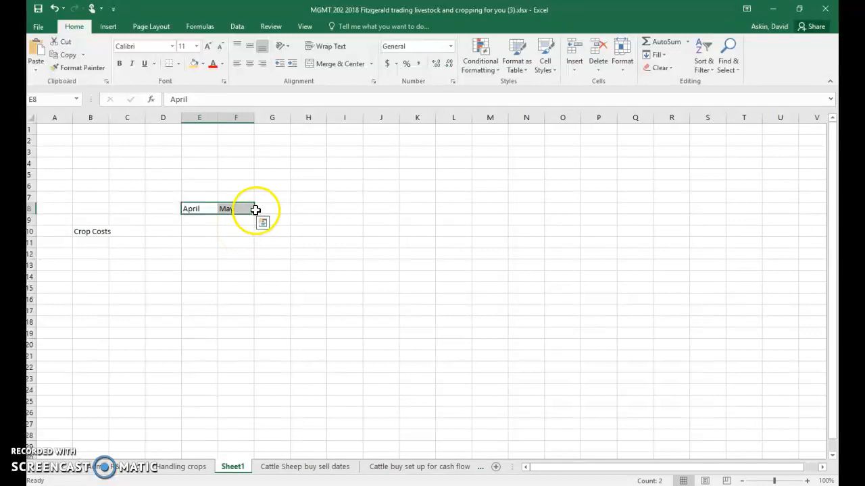
- Extend the April and May headings in row 8 of Sheet1 as a month series through March in column P
{"action": "left_click_drag", "start_coordinate": [255, 213], "coordinate": [605, 202]}
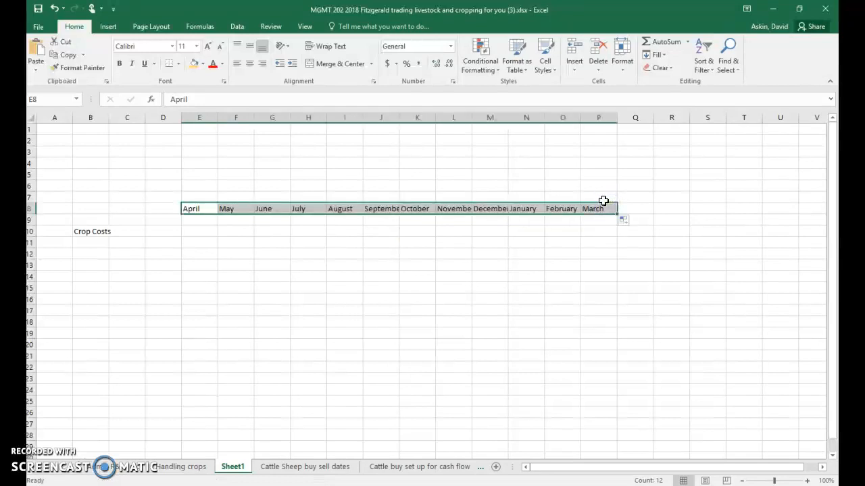
{"action": "left_click", "coordinate": [93, 243]}
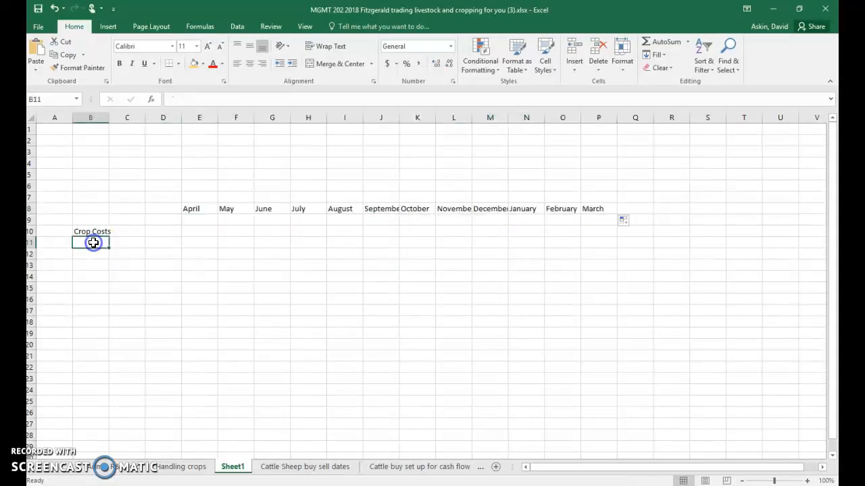
- Link the April crop costs in E10 to total E14 on the Handling crops sheet, and copy the link across to March in P10
{"action": "left_click", "coordinate": [200, 230]}
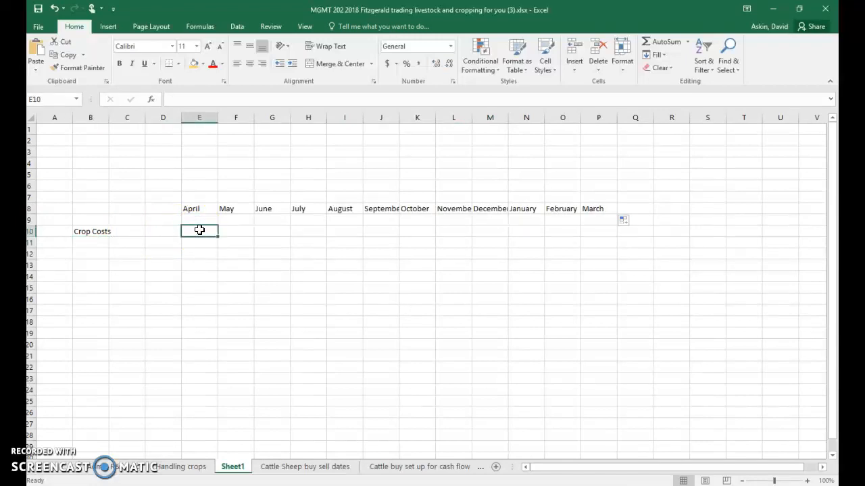
{"action": "type", "text": "="}
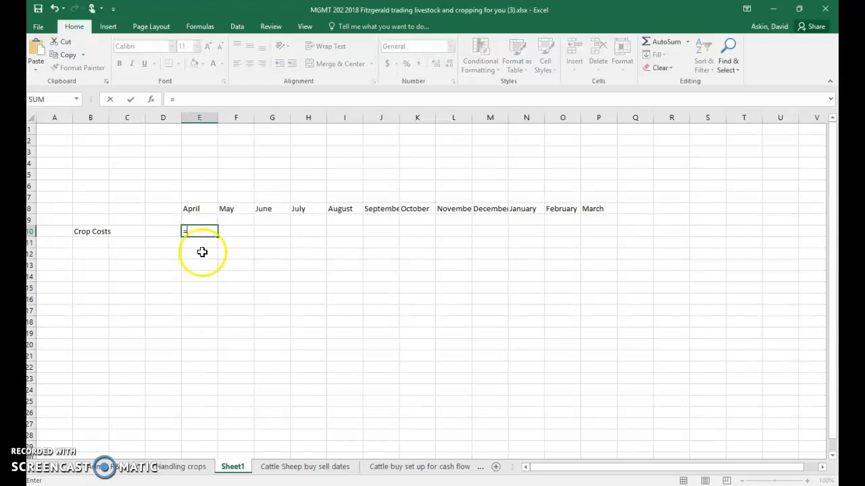
{"action": "left_click", "coordinate": [181, 467]}
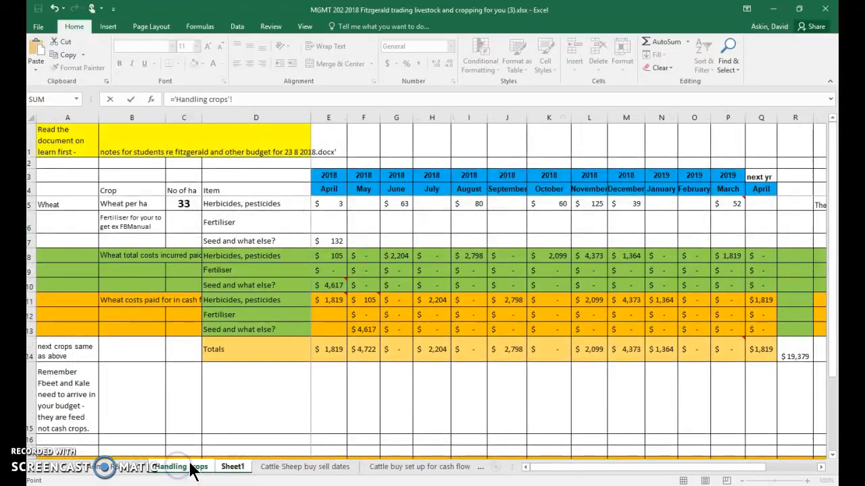
{"action": "left_click", "coordinate": [331, 348]}
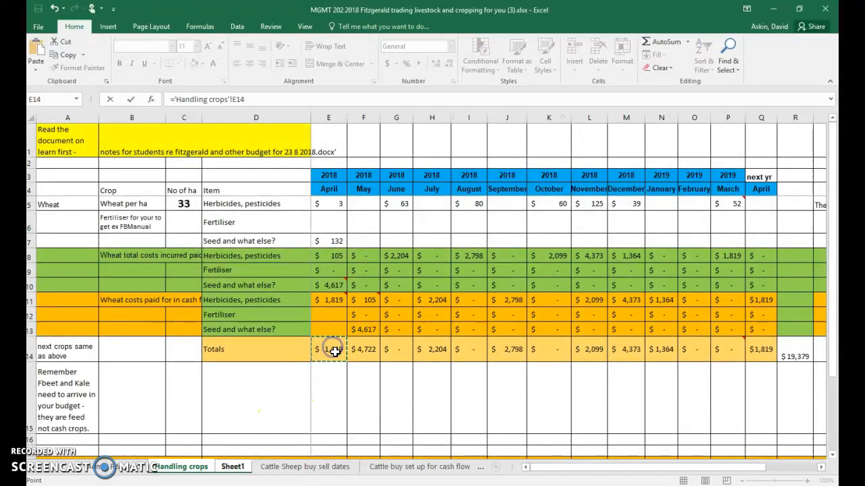
{"action": "key", "text": "Return"}
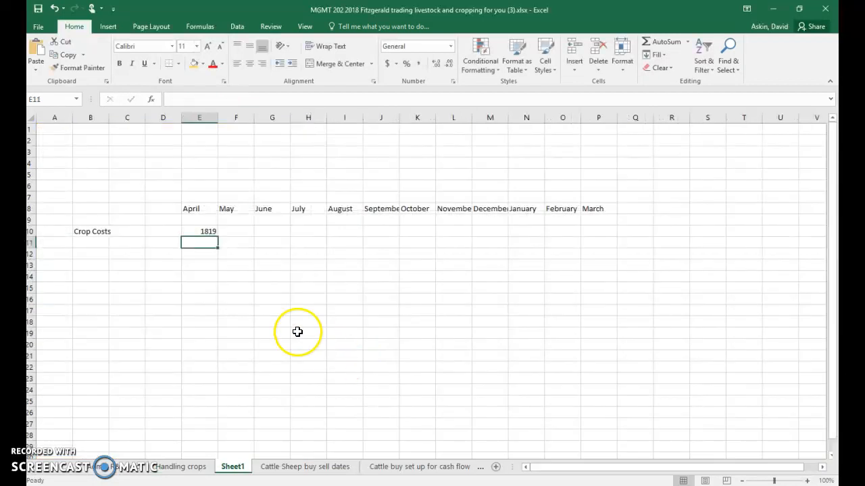
{"action": "left_click", "coordinate": [204, 231]}
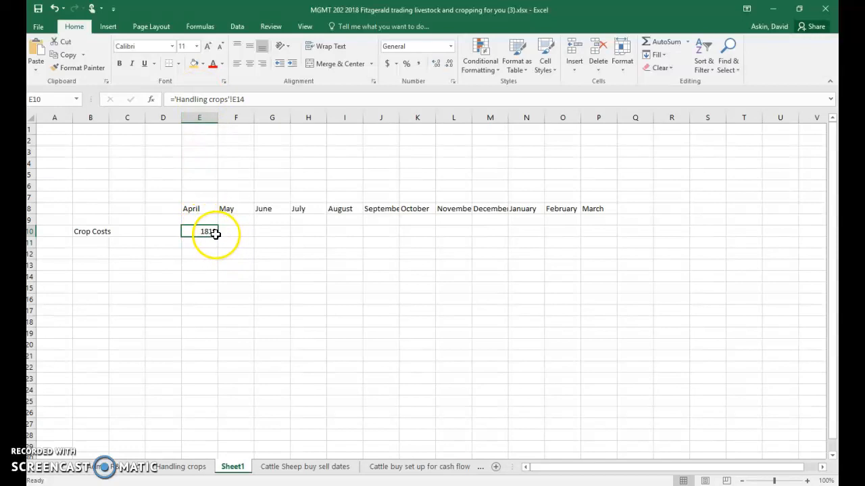
{"action": "left_click_drag", "start_coordinate": [219, 234], "coordinate": [602, 246]}
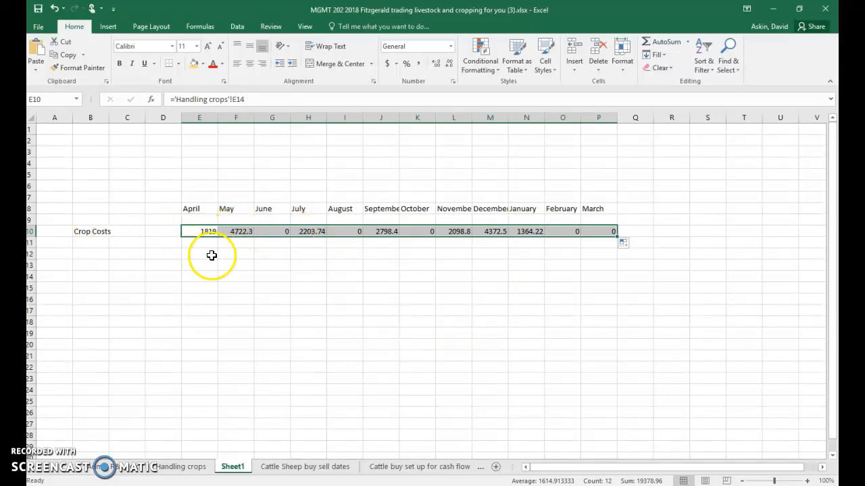
- Review the Totals row on the Handling crops sheet and the rows below it for totals to link to the cash flow
{"action": "left_click", "coordinate": [181, 467]}
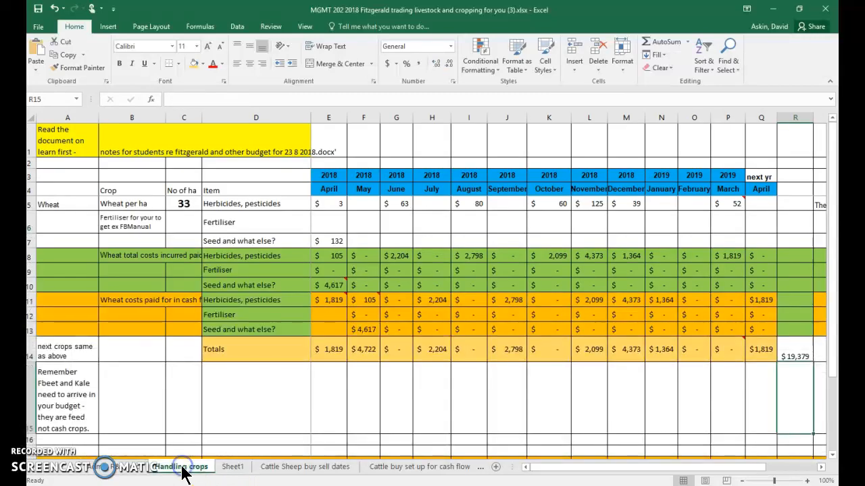
{"action": "left_click", "coordinate": [331, 351]}
{"action": "scroll", "coordinate": [330, 345], "scroll_direction": "down", "scroll_amount": 2}
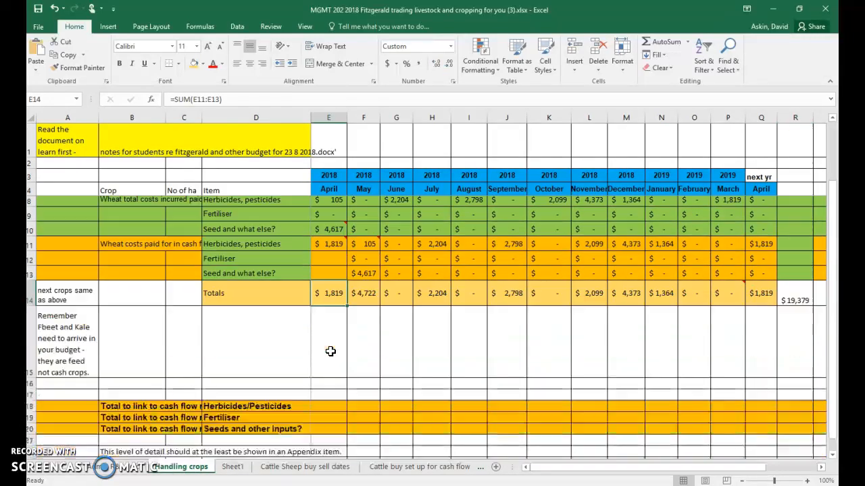
{"action": "left_click", "coordinate": [331, 319]}
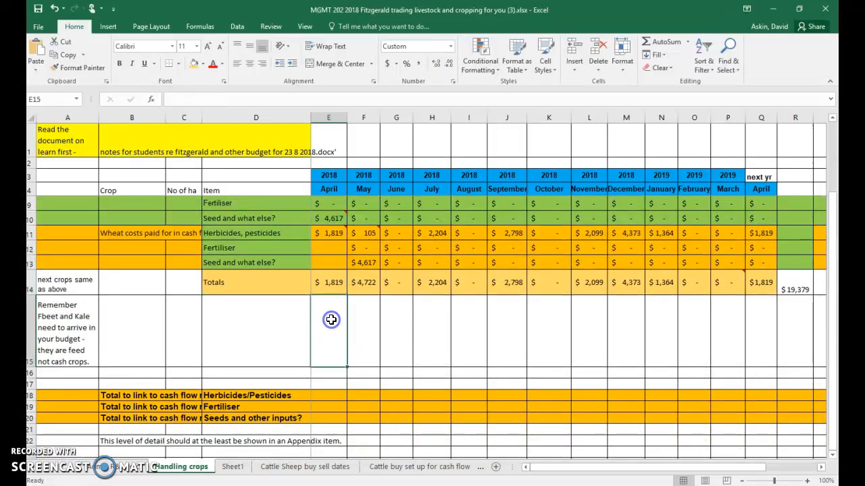
{"action": "left_click", "coordinate": [323, 370]}
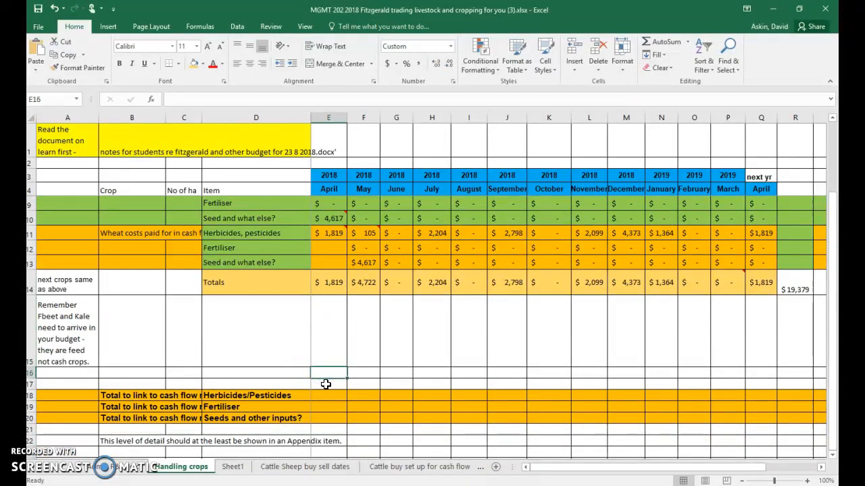
{"action": "scroll", "coordinate": [329, 305], "scroll_direction": "up", "scroll_amount": 2}
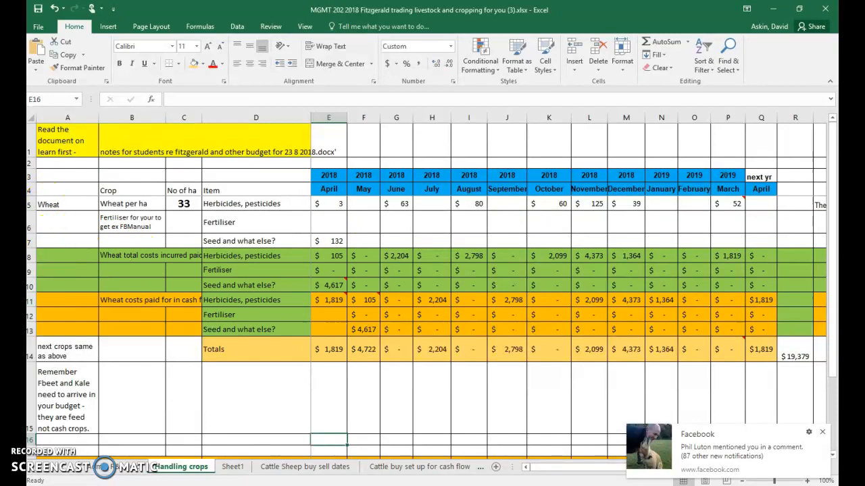
{"action": "left_click", "coordinate": [54, 468]}
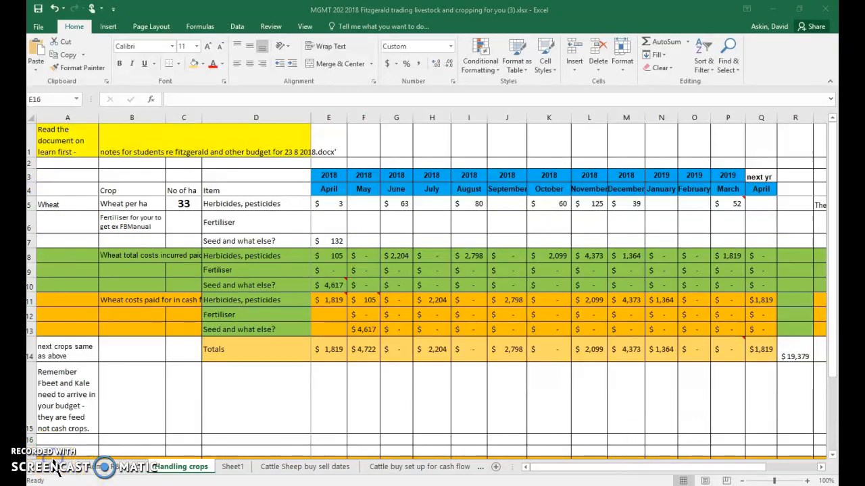